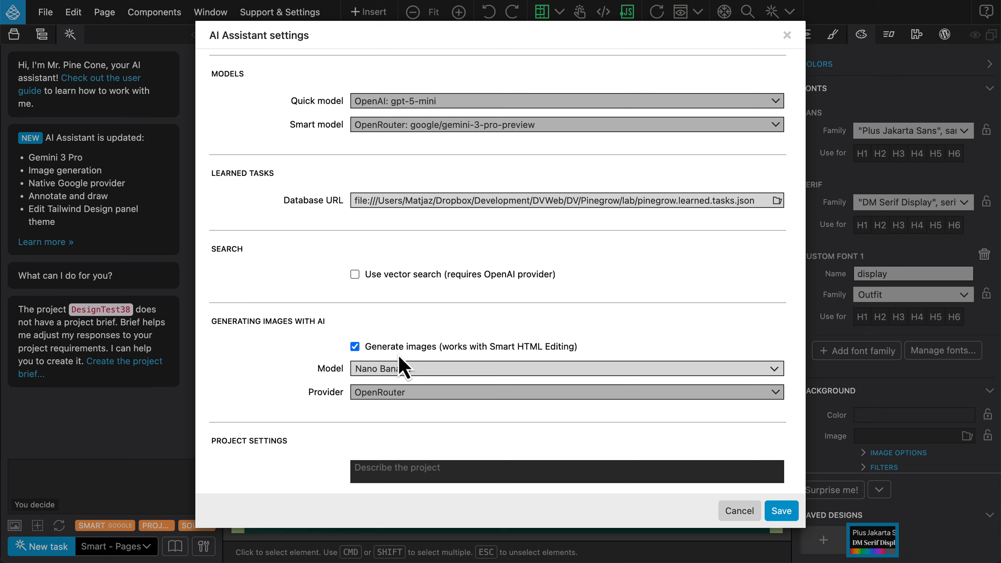
Use Nano Banana through OpenRouter for AI image generation and save the AI Assistant settings
mouse_move(399, 350)
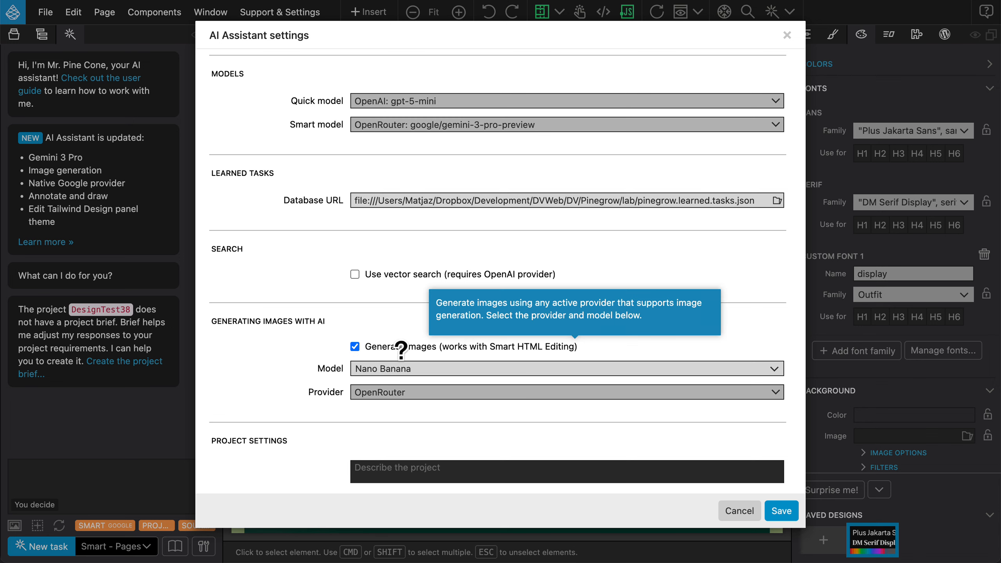
mouse_move(323, 367)
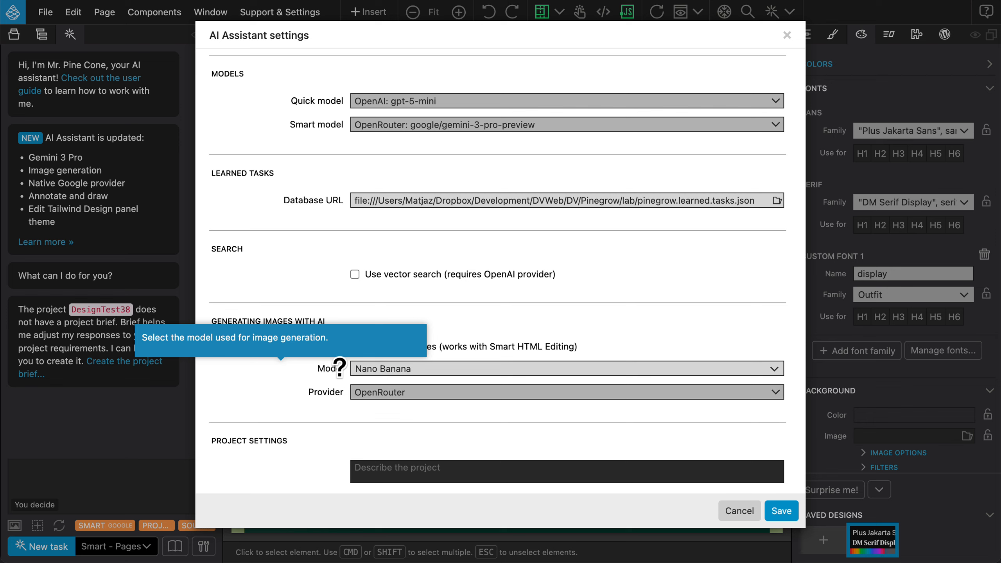
click(407, 369)
click(410, 385)
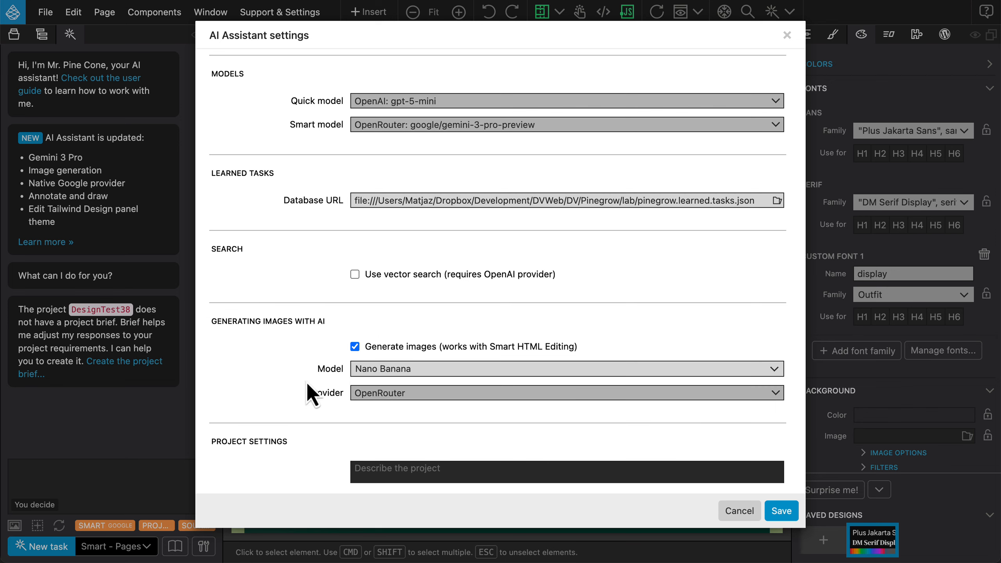
click(406, 394)
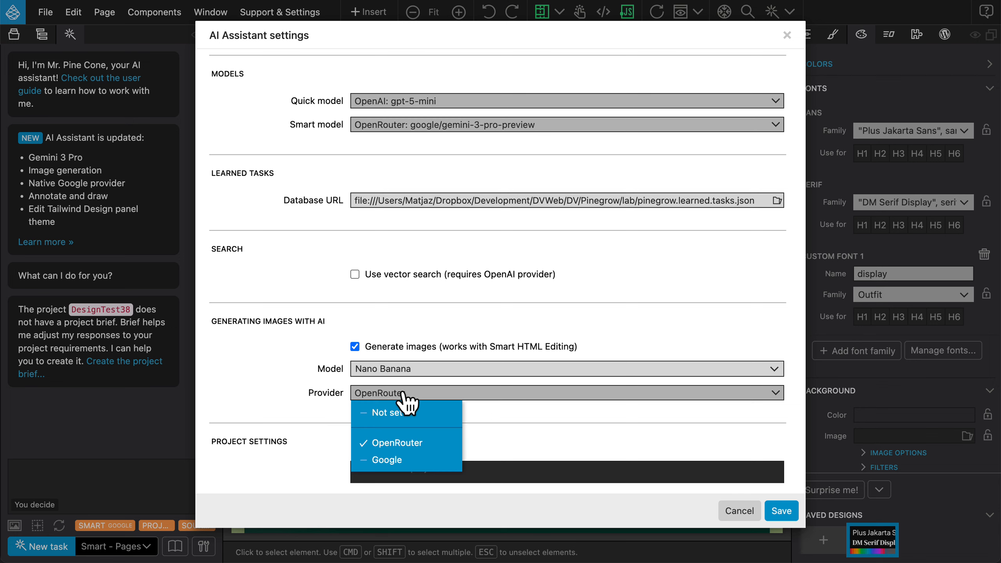
scroll(391, 322, down, 2)
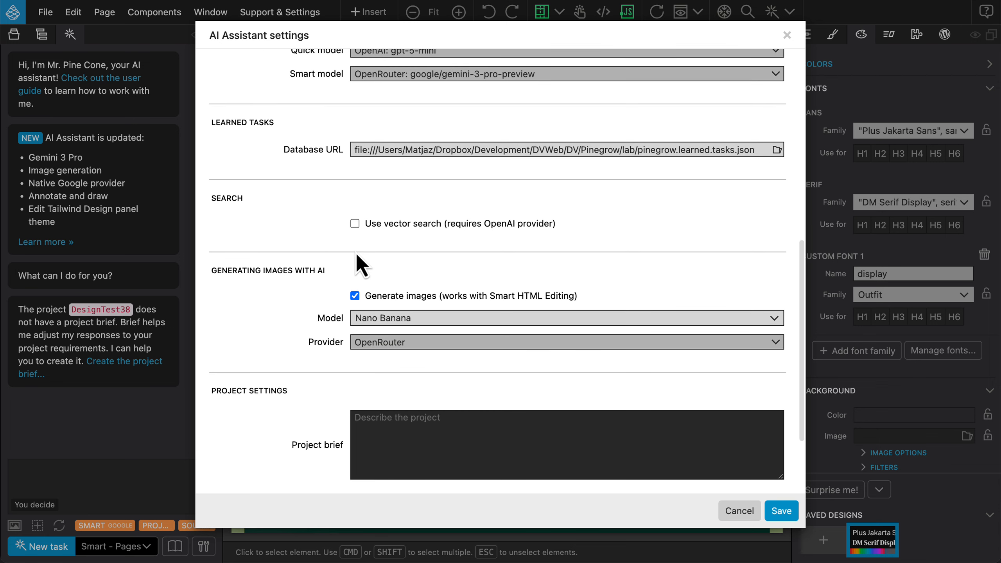
mouse_move(383, 295)
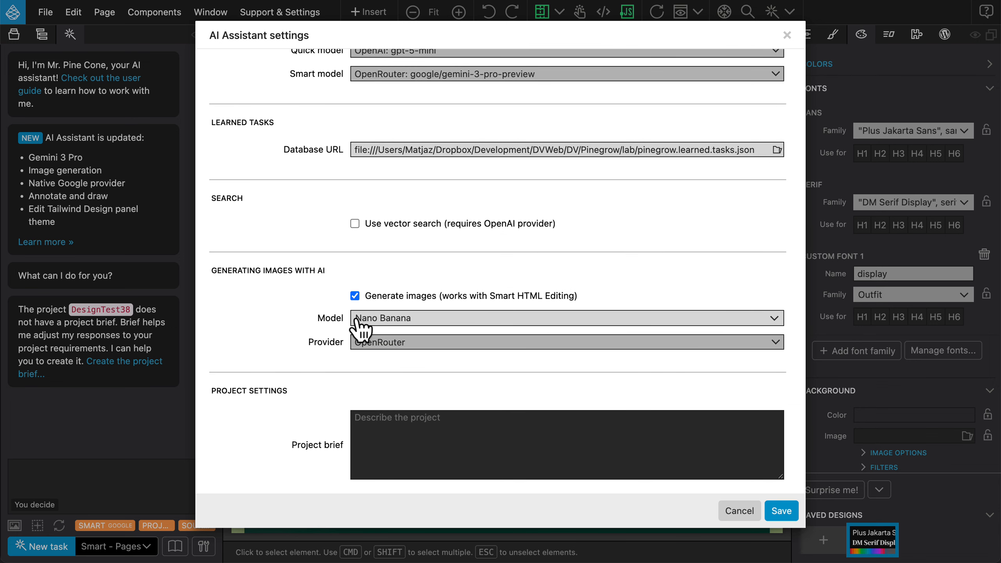
click(792, 518)
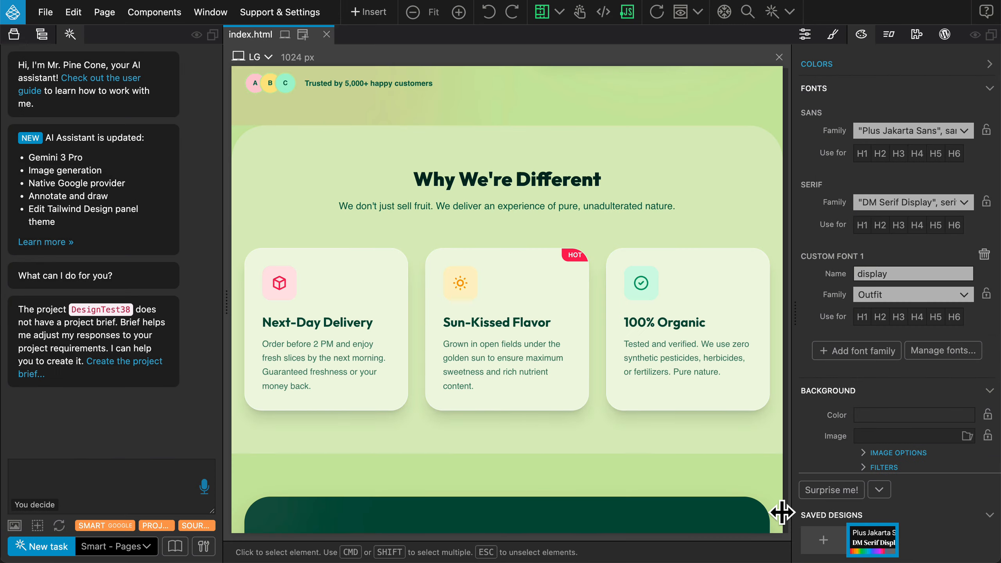
Set the assistant's task type to Smart HTML edit for Pages
click(139, 546)
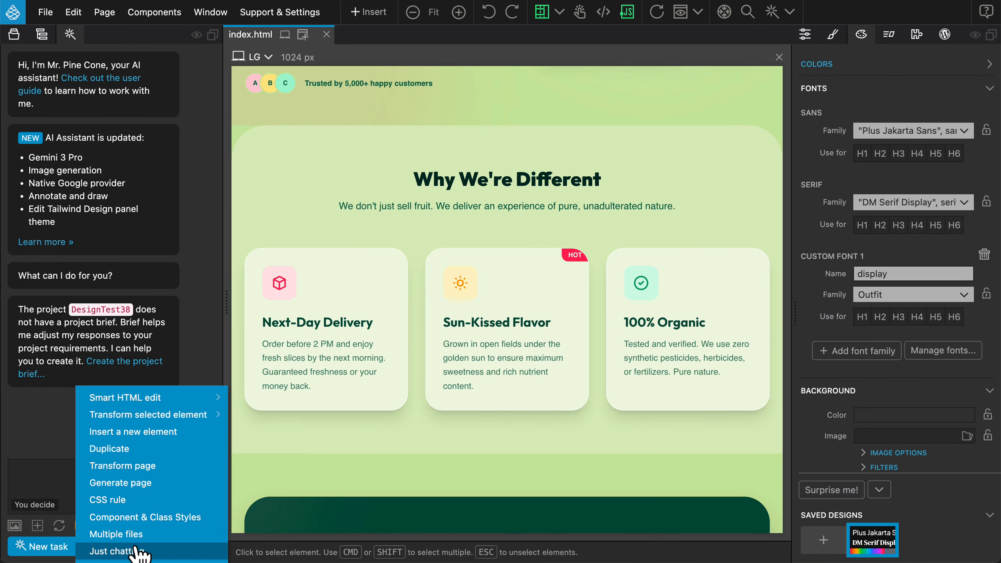
mouse_move(146, 401)
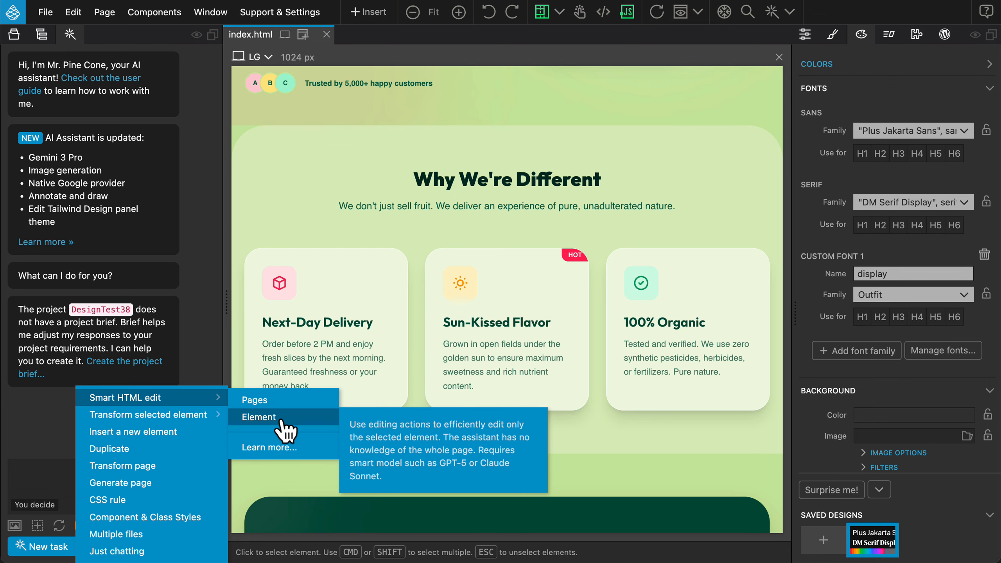
click(288, 402)
Select the three-card grid under "Why We're Different" and submit the prompt "add images to these cards. generate them."
scroll(252, 418, down, 3)
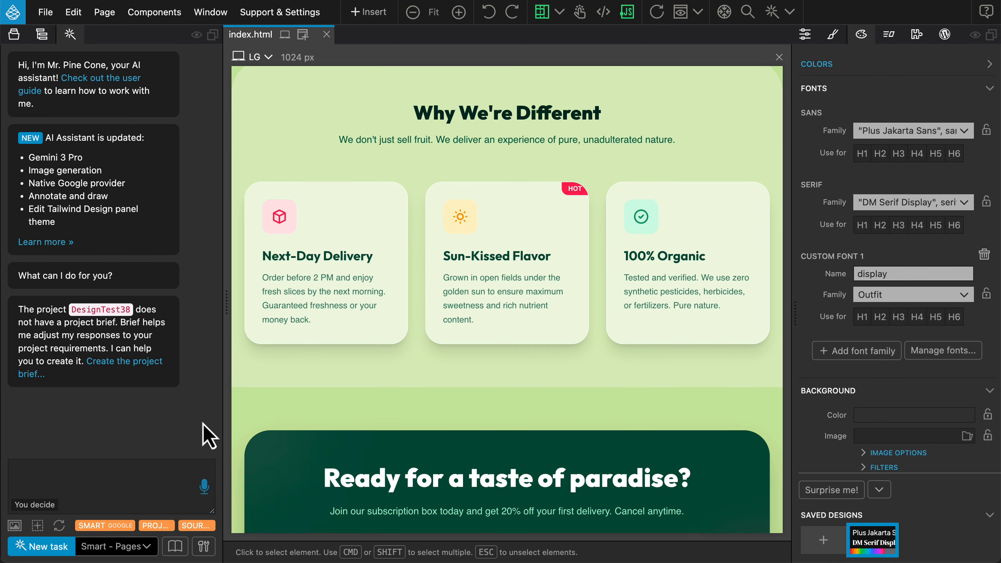
click(414, 345)
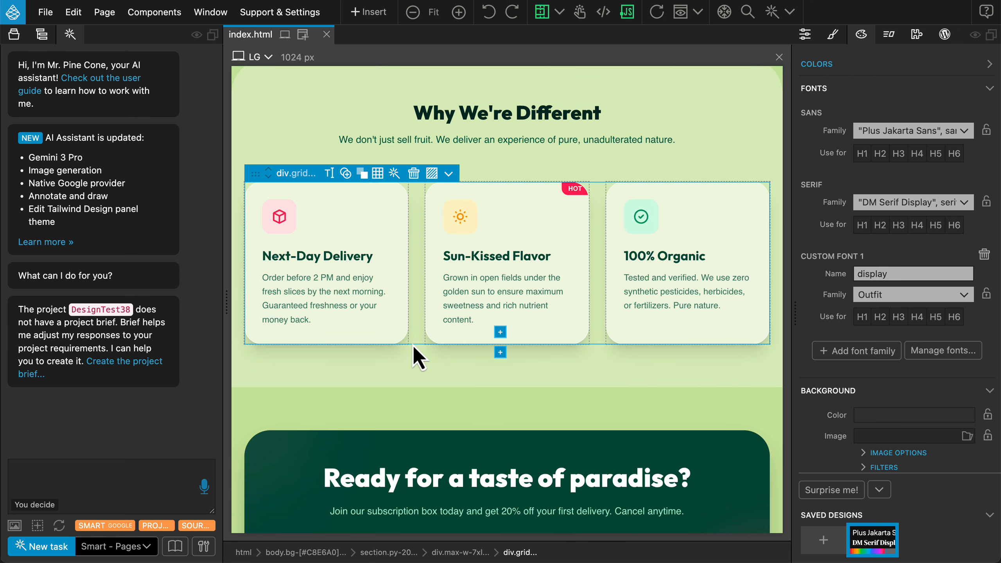
click(101, 469)
text(add i)
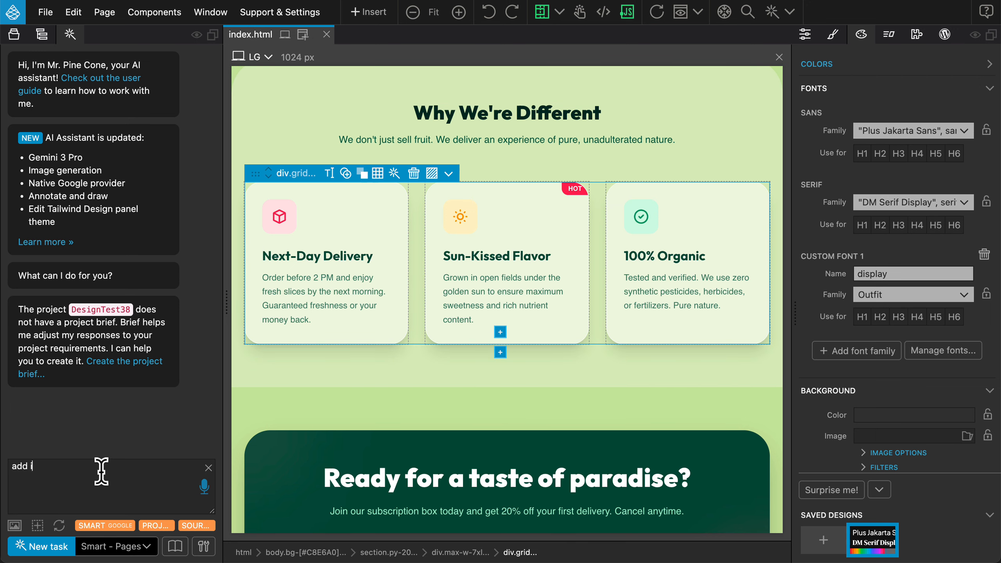
text(mages to these cards. generate them.)
key(Return)
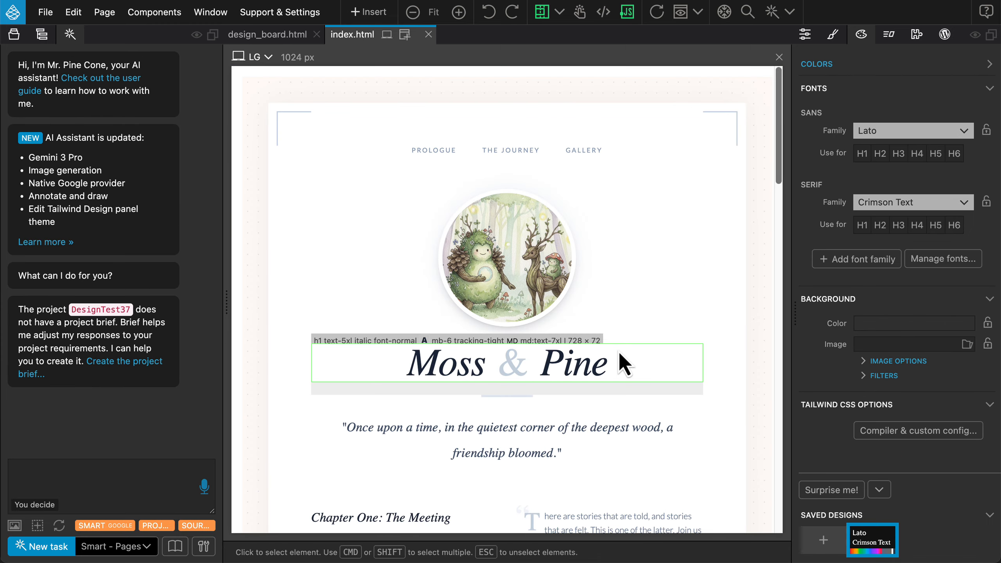
Select the Moss and Pine portraits together and submit "create a gallery of adventures featuring our heros Moss and Pine, as shown in these images"
scroll(619, 351, down, 10)
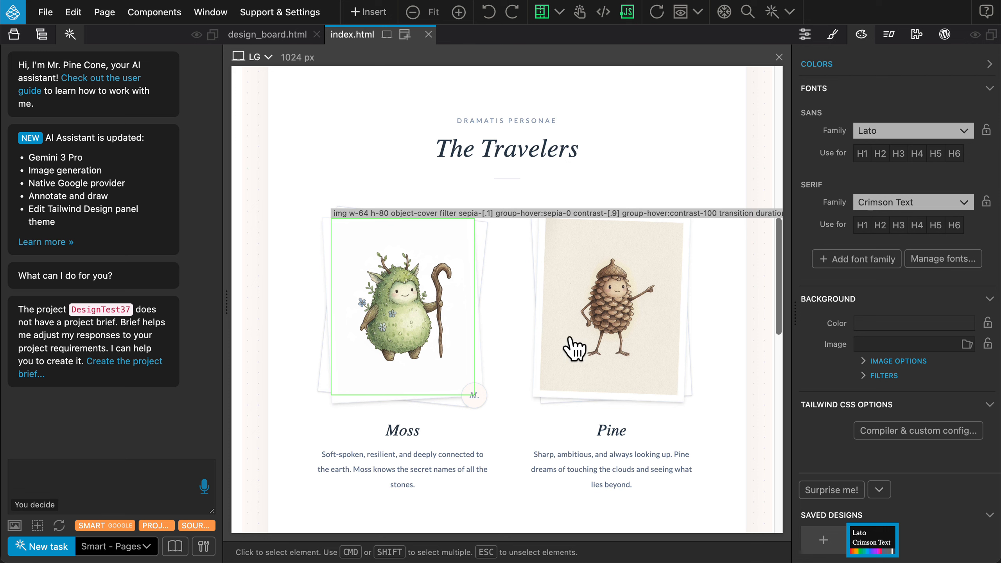
scroll(646, 337, down, 3)
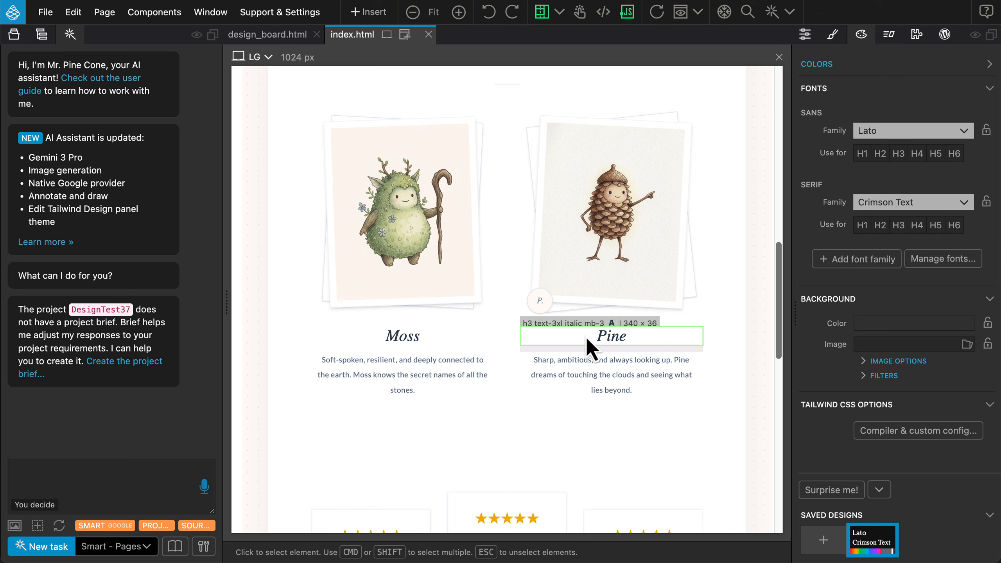
click(397, 260)
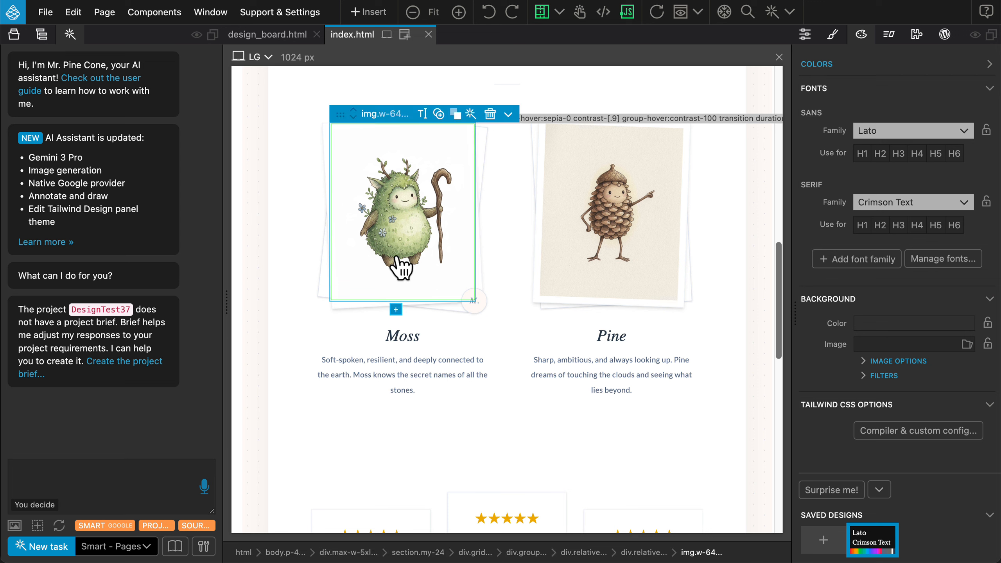
click(610, 262)
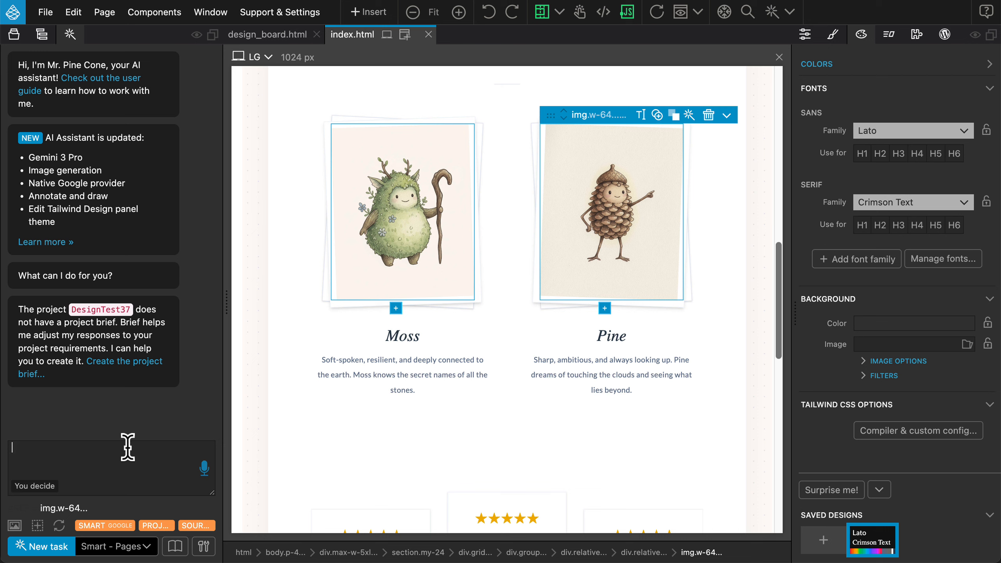
text(create a ga)
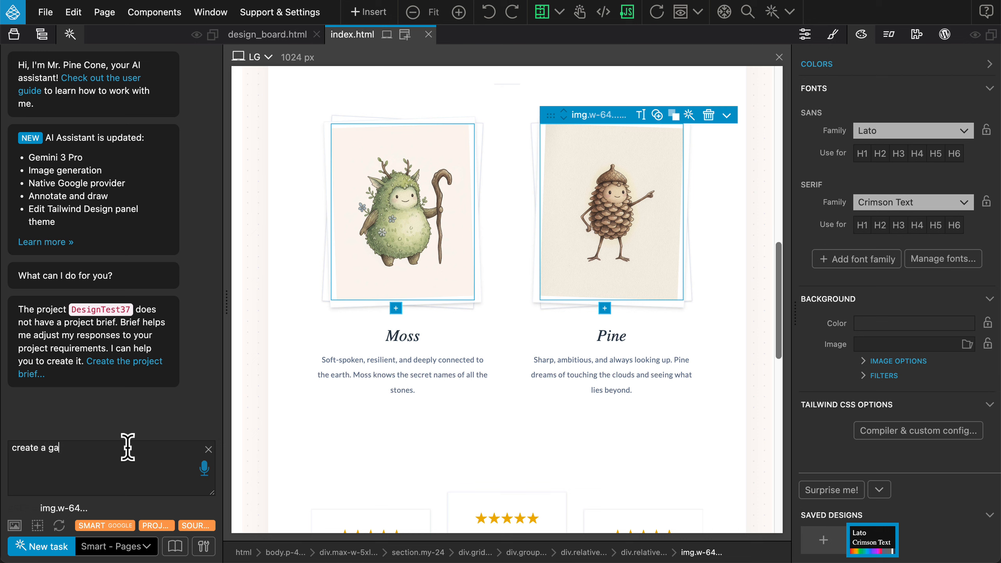
text(llery of adventures featuring our heros)
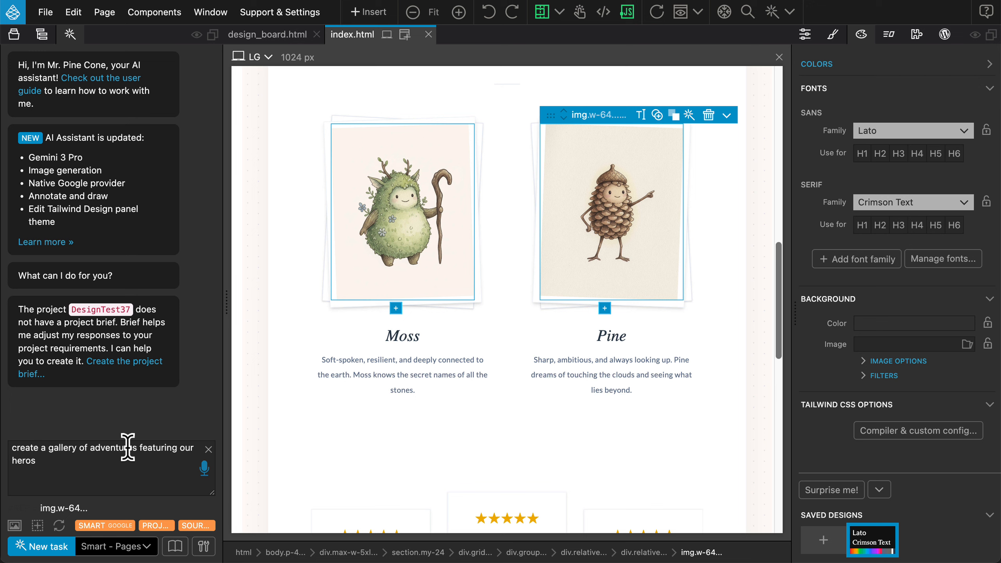
text( Moss and Pine, as shown in these i)
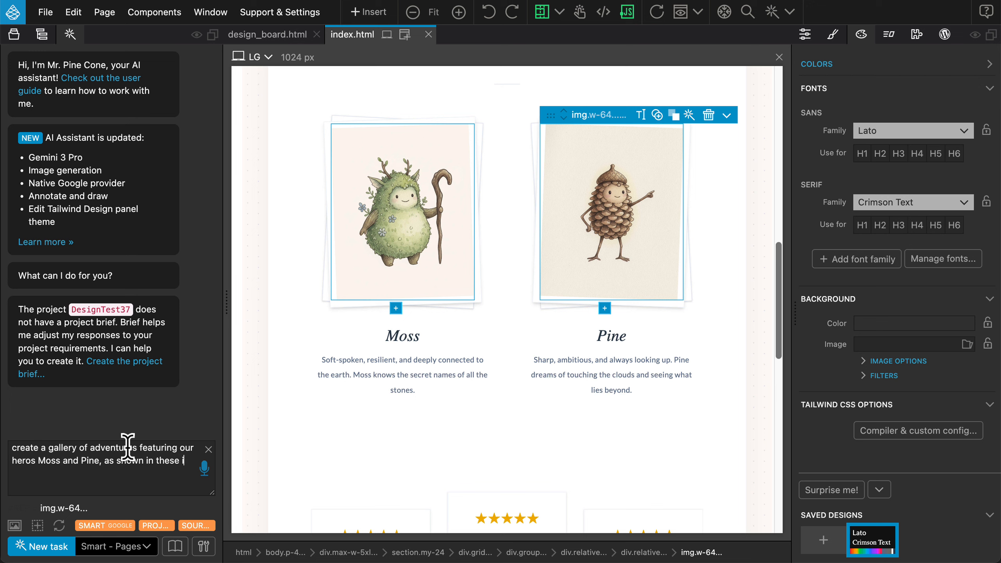
text(mages)
key(Return)
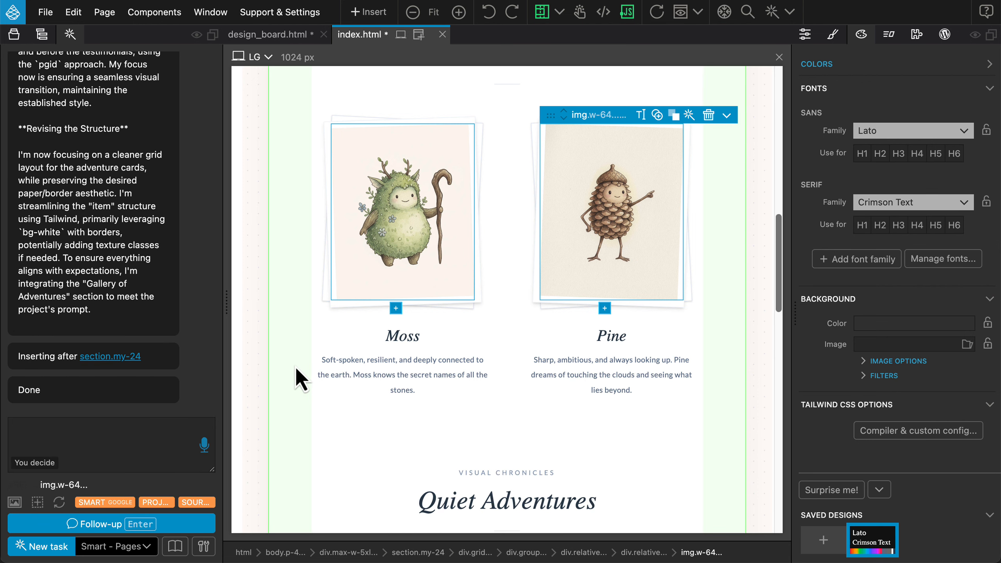
Submit the follow-up prompt "display larger images" for the Quiet Adventures gallery
scroll(296, 366, down, 7)
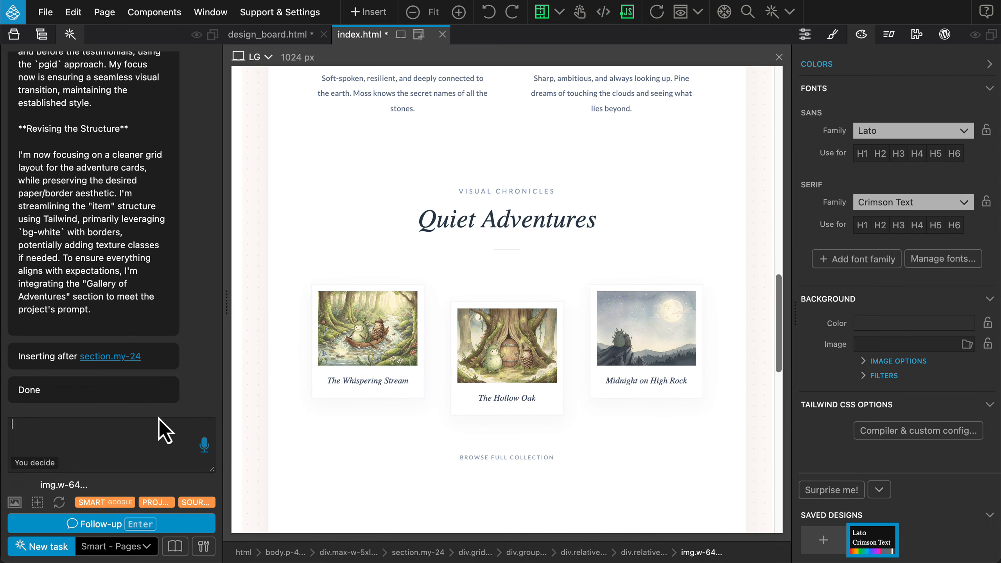
text(displa)
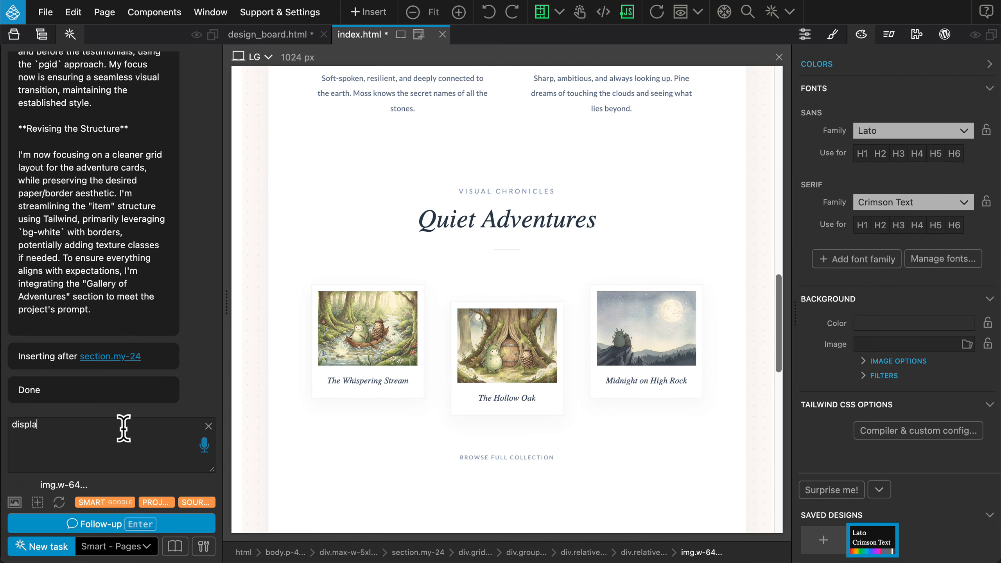
text(y larger images)
key(Return)
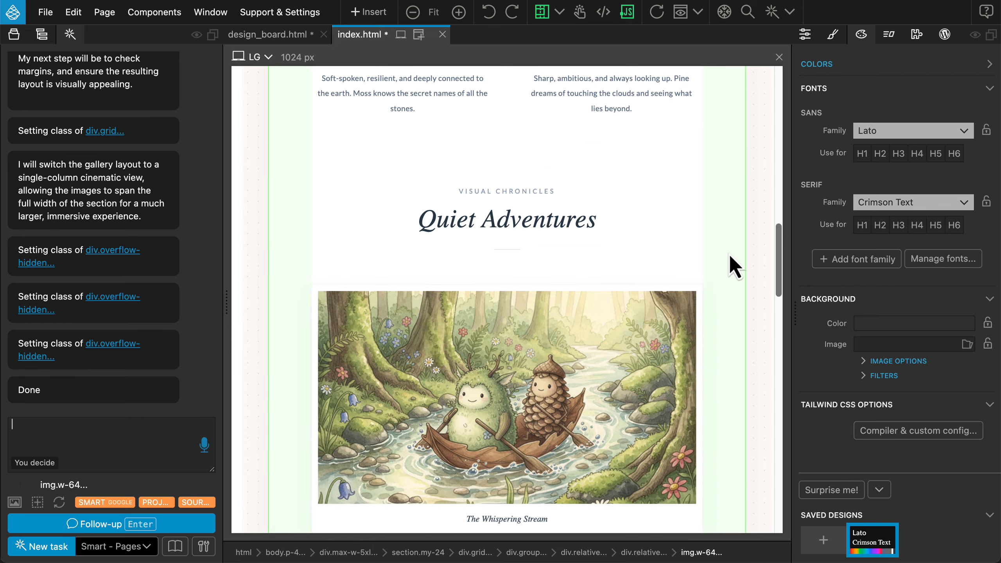
Review the Quiet Adventures gallery images against the Moss and Pine portraits and save the page
scroll(726, 260, down, 7)
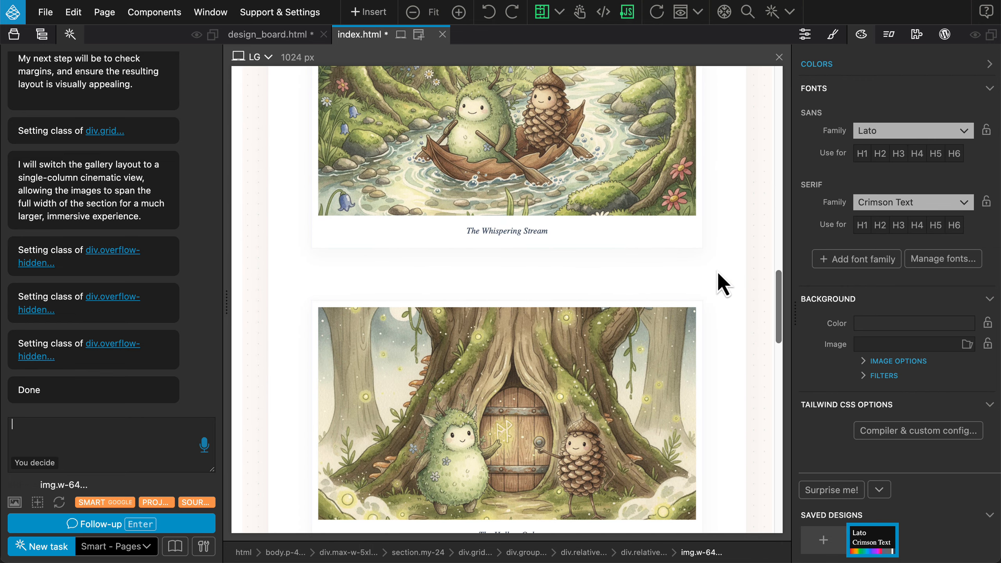
scroll(717, 271, down, 9)
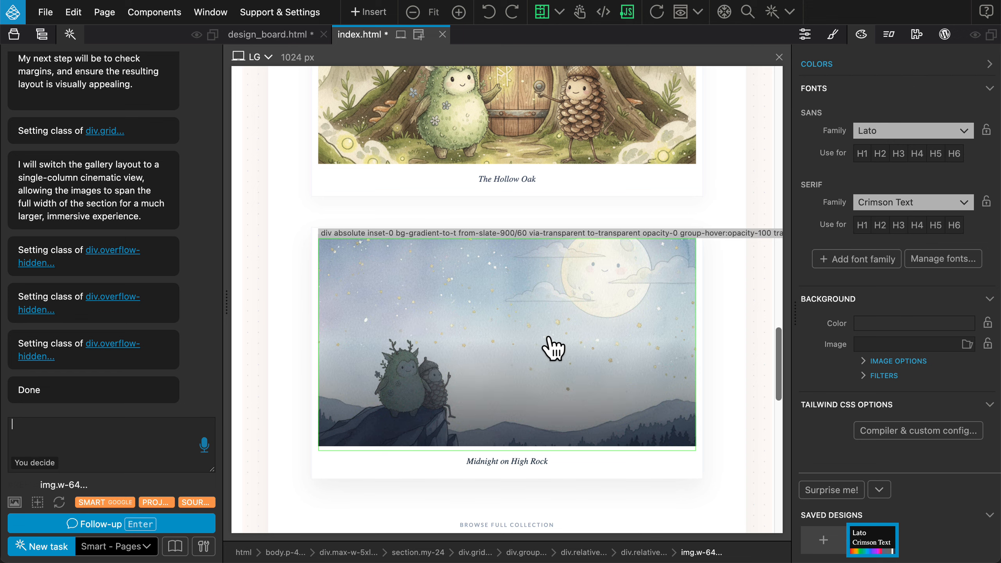
scroll(550, 347, up, 3)
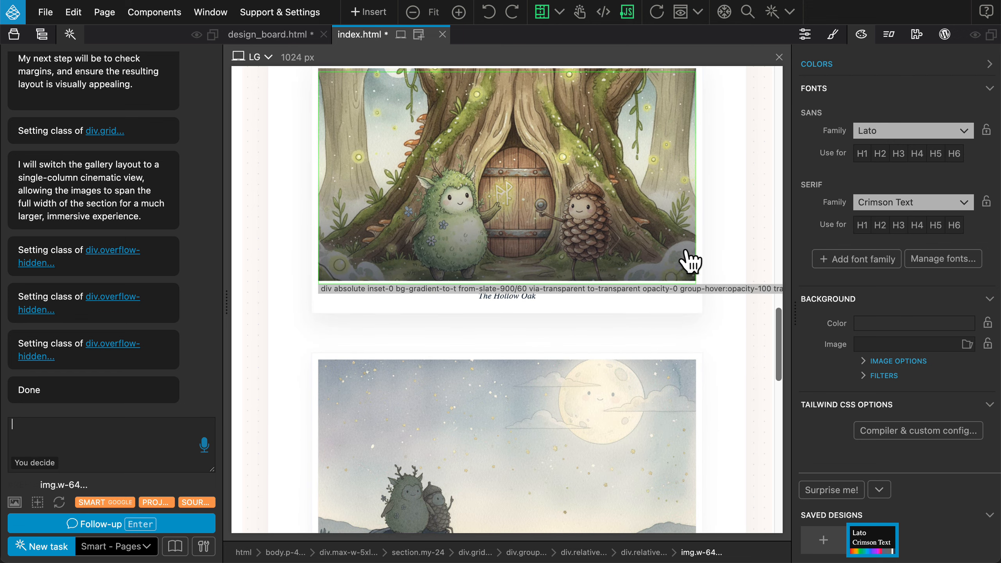
scroll(709, 254, up, 19)
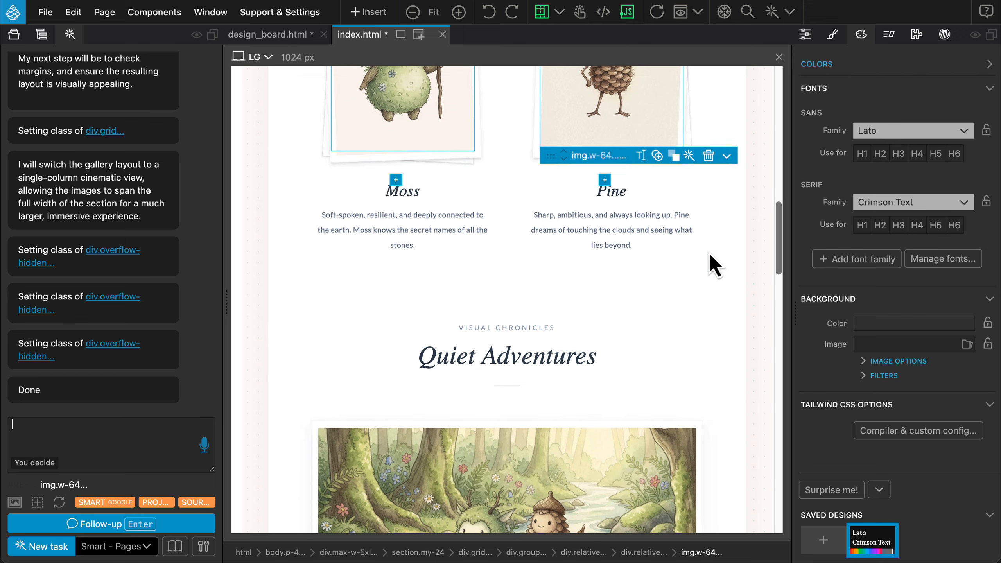
scroll(709, 253, up, 2)
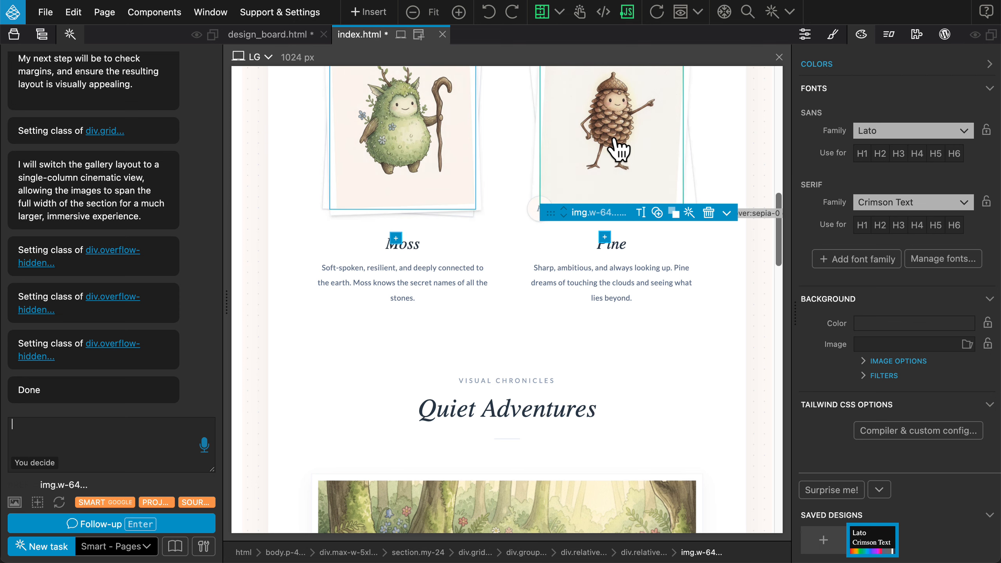
scroll(706, 203, down, 4)
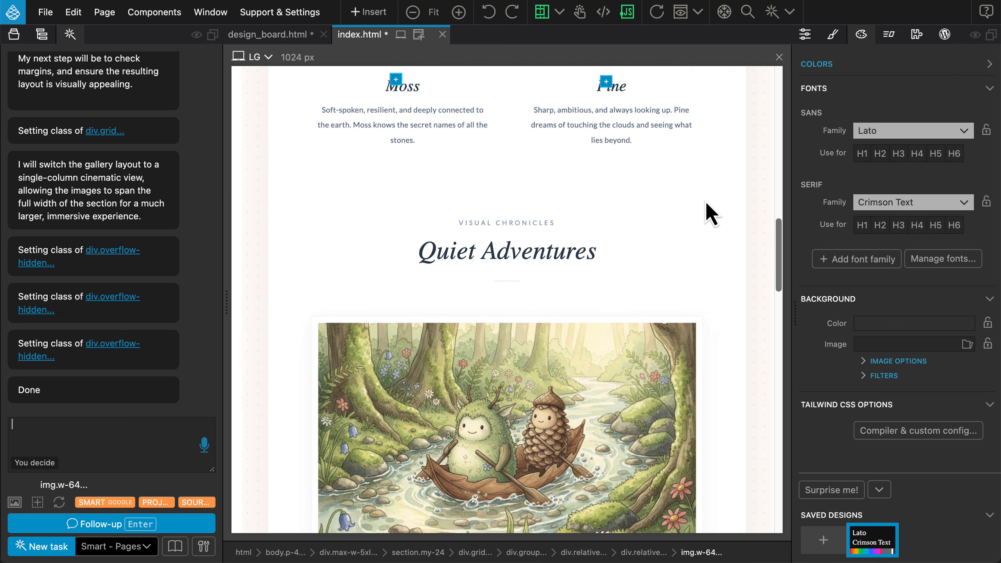
scroll(706, 203, down, 4)
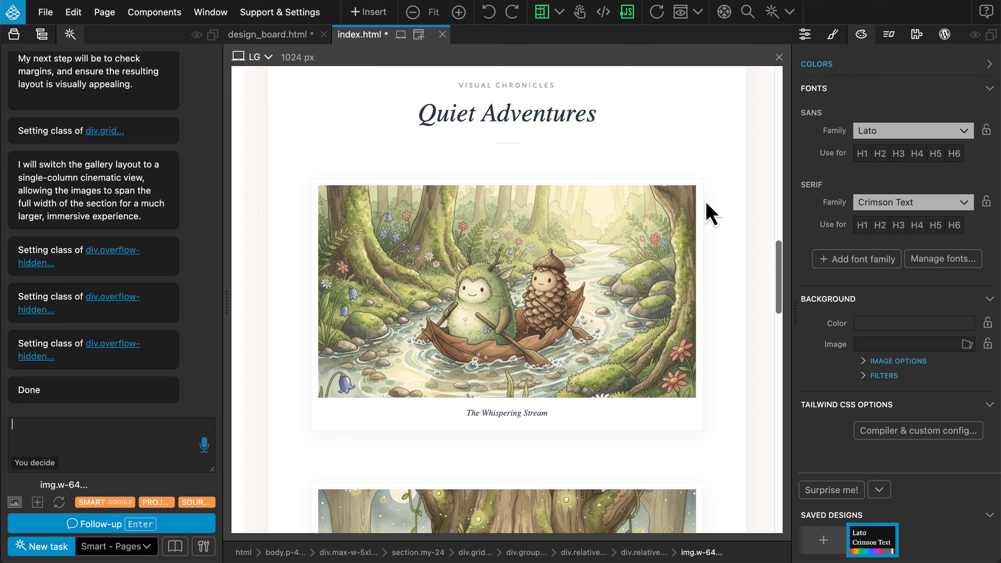
key(ctrl+s)
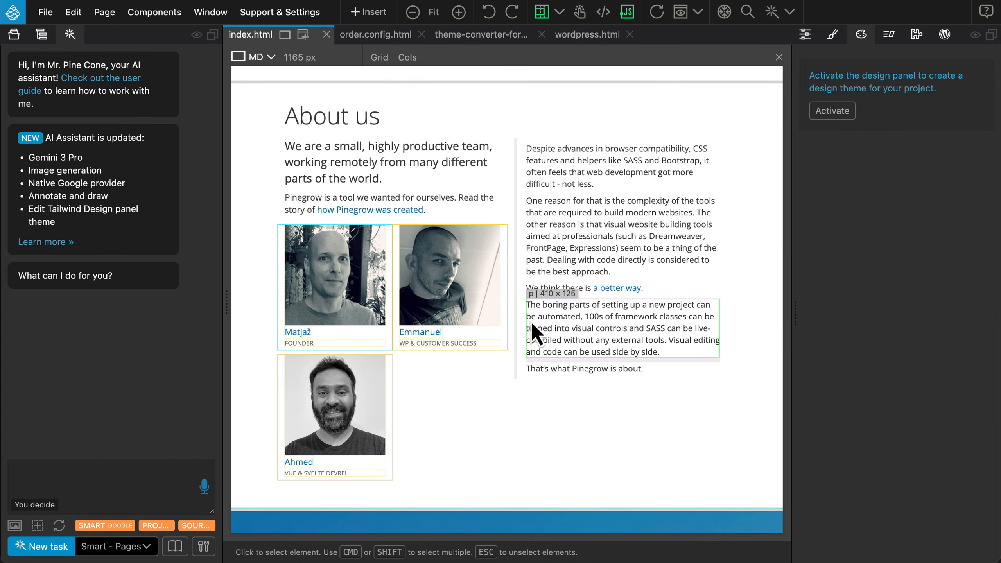
Select the About us column holding the team photos and set the assistant's task type to Smart HTML edit for Element
click(490, 388)
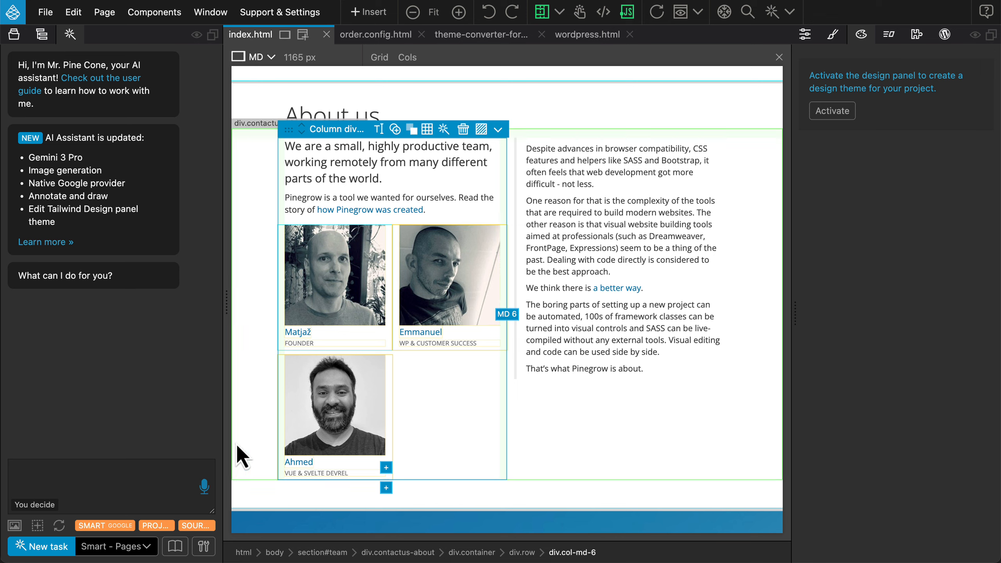
click(136, 550)
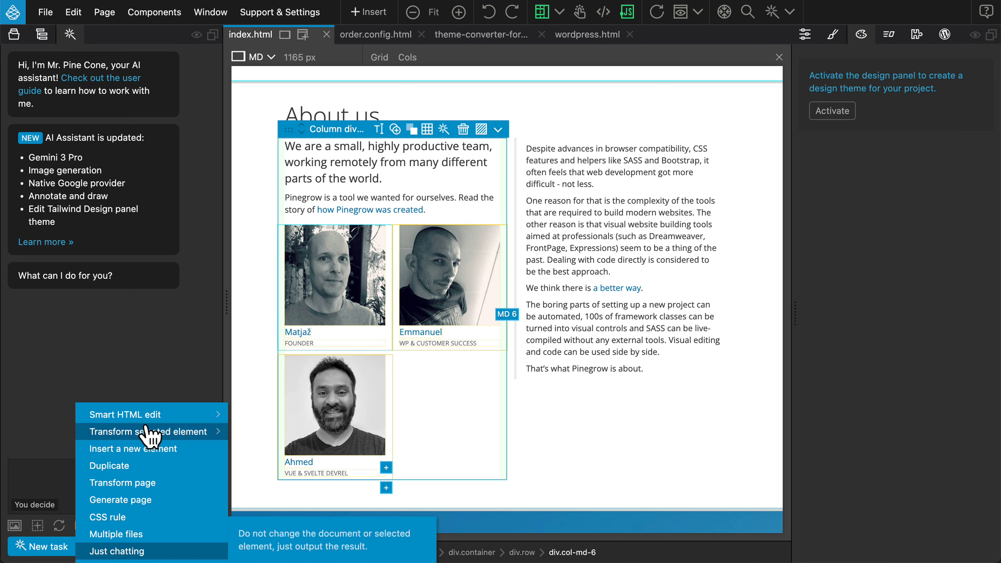
mouse_move(146, 415)
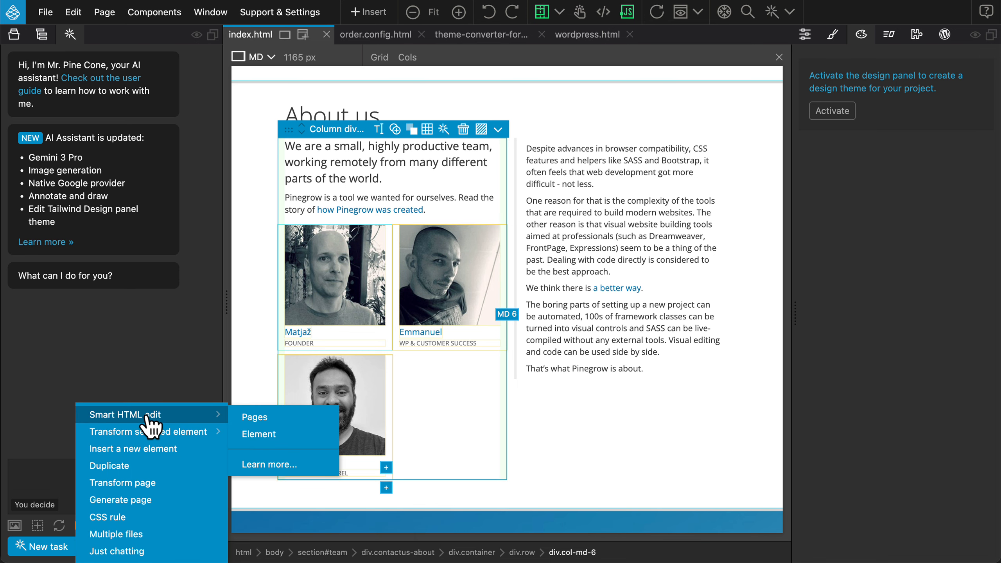
click(241, 436)
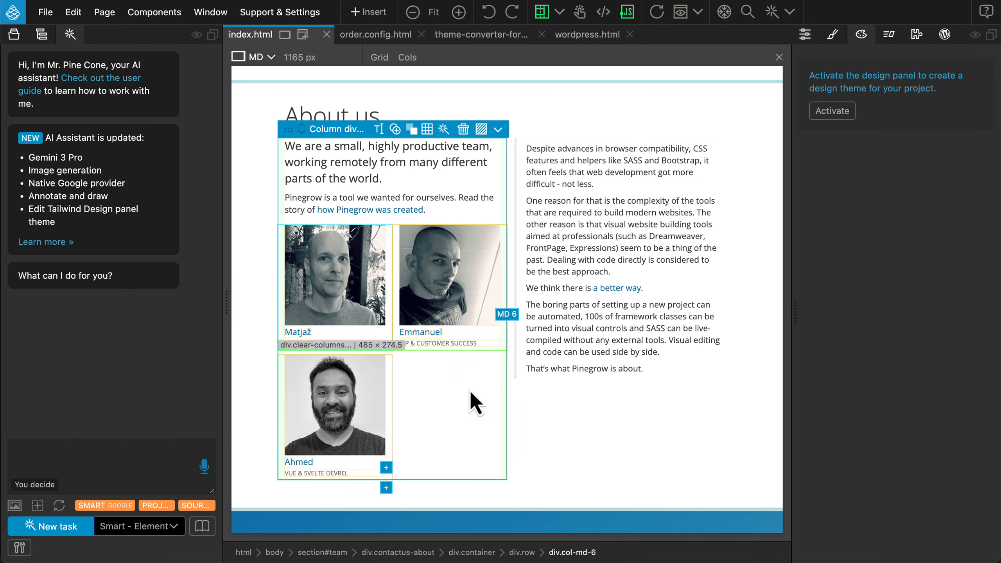
Submit the prompt "add cute orange hats and mustache to team members" for the selected column
click(54, 451)
text(add )
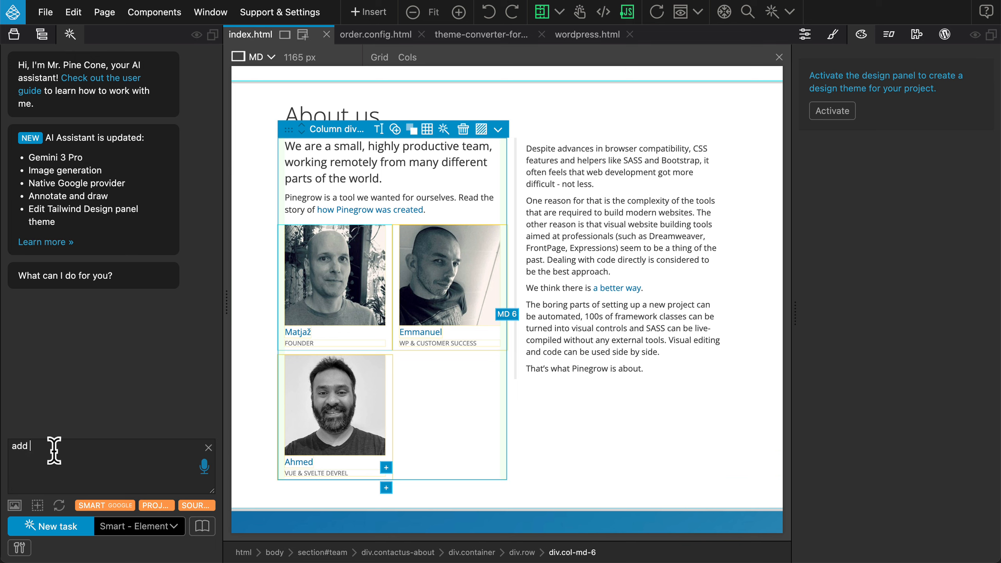
text(cute orange hats and mustache to )
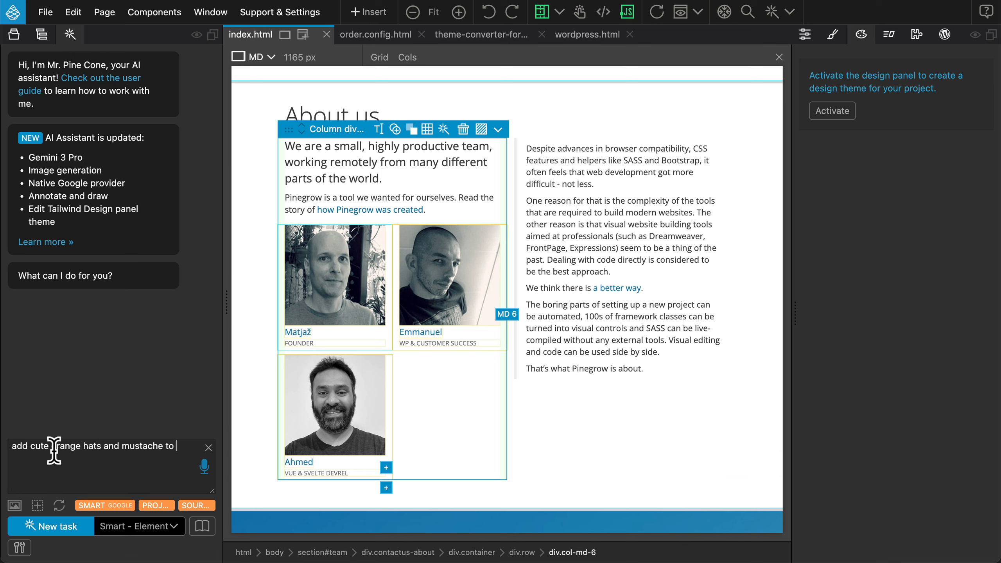
text(team members)
key(Return)
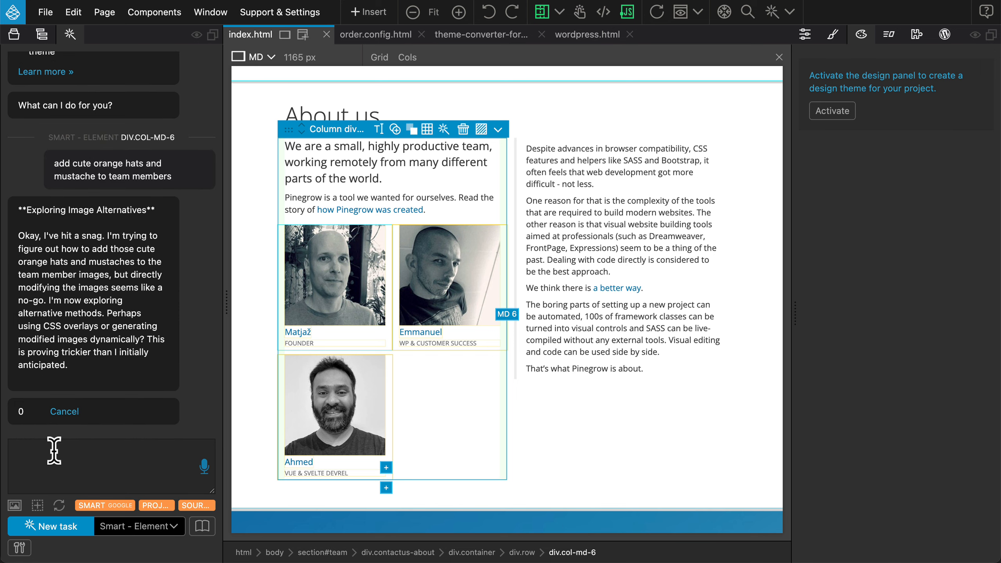